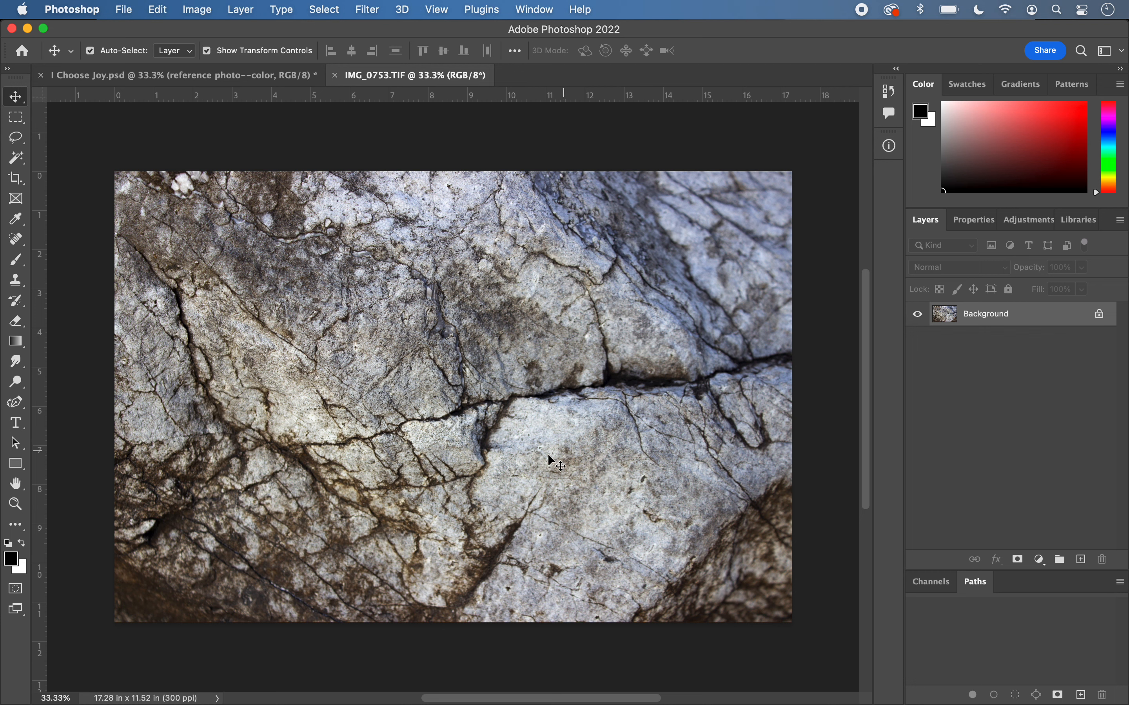
- Add a Threshold adjustment layer above the rock photo and set its threshold level to 67
click(241, 10)
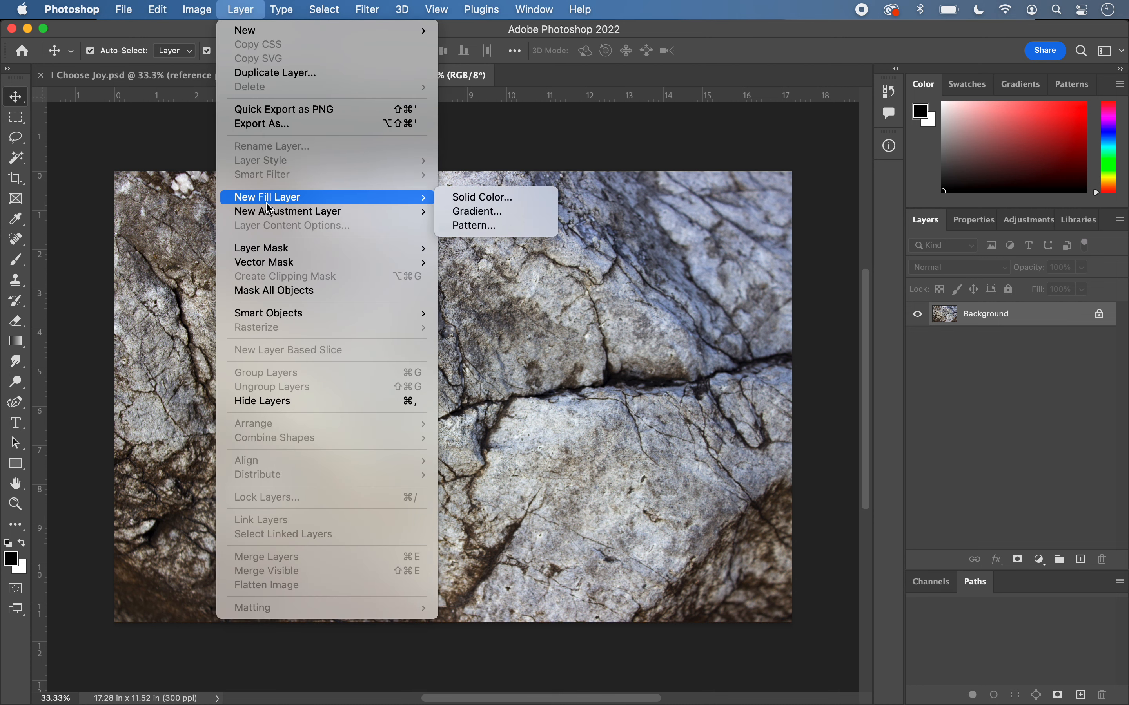
mouse_move(269, 214)
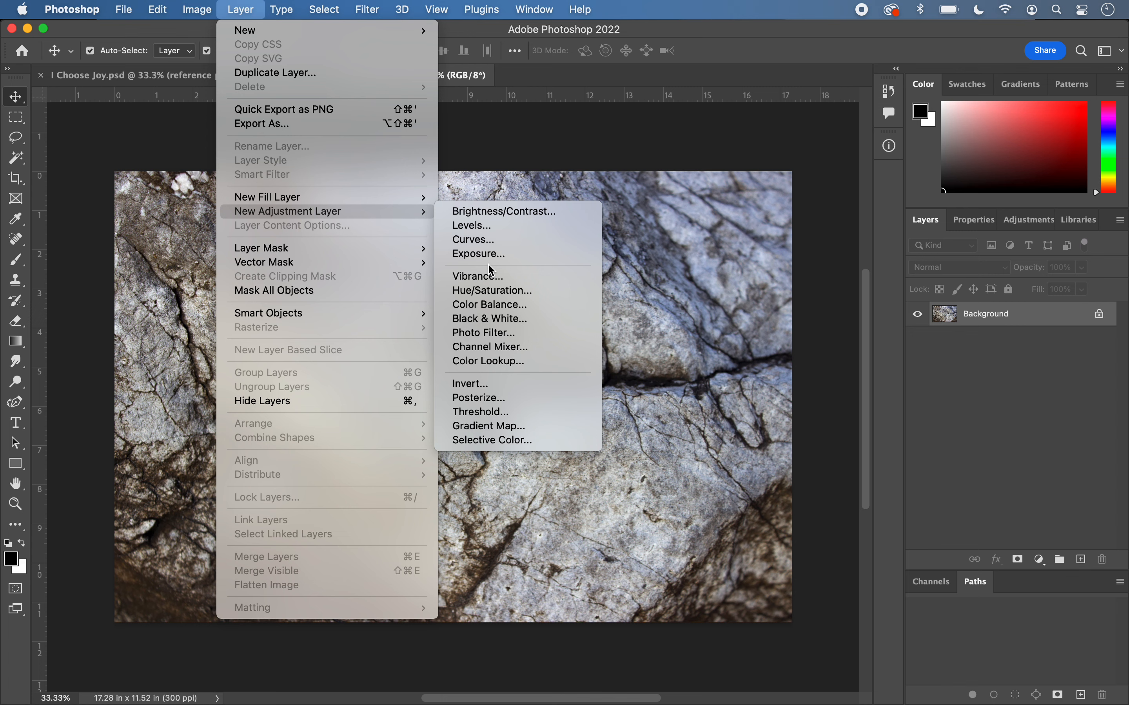
click(477, 415)
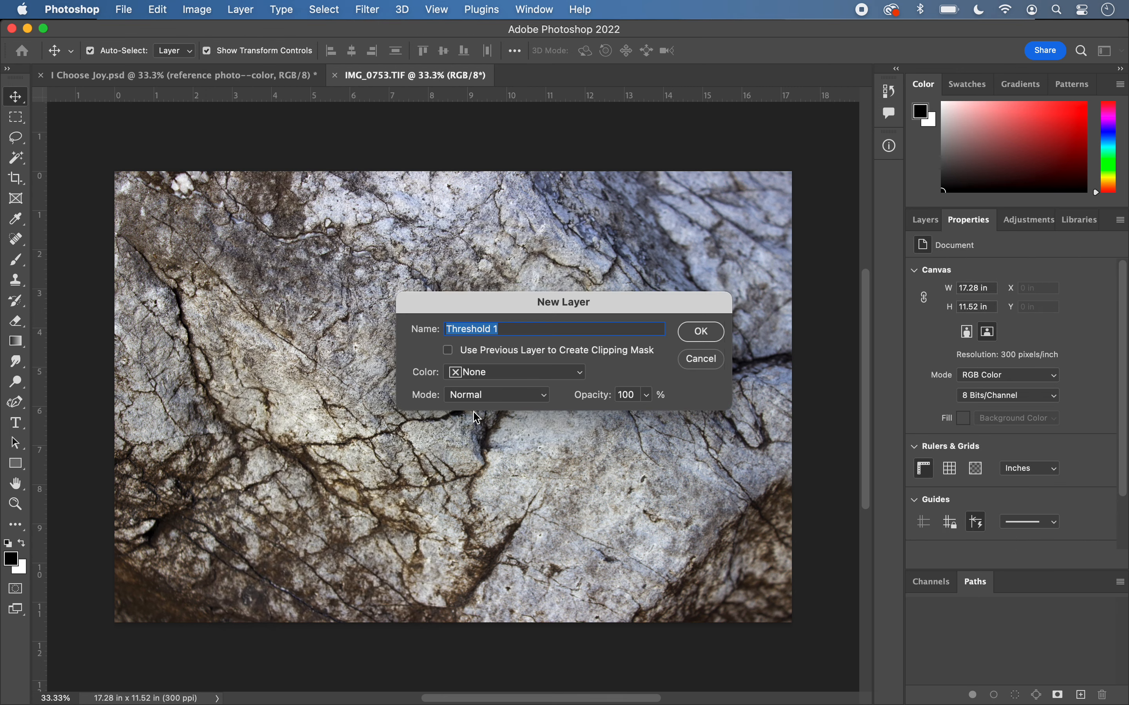
click(704, 334)
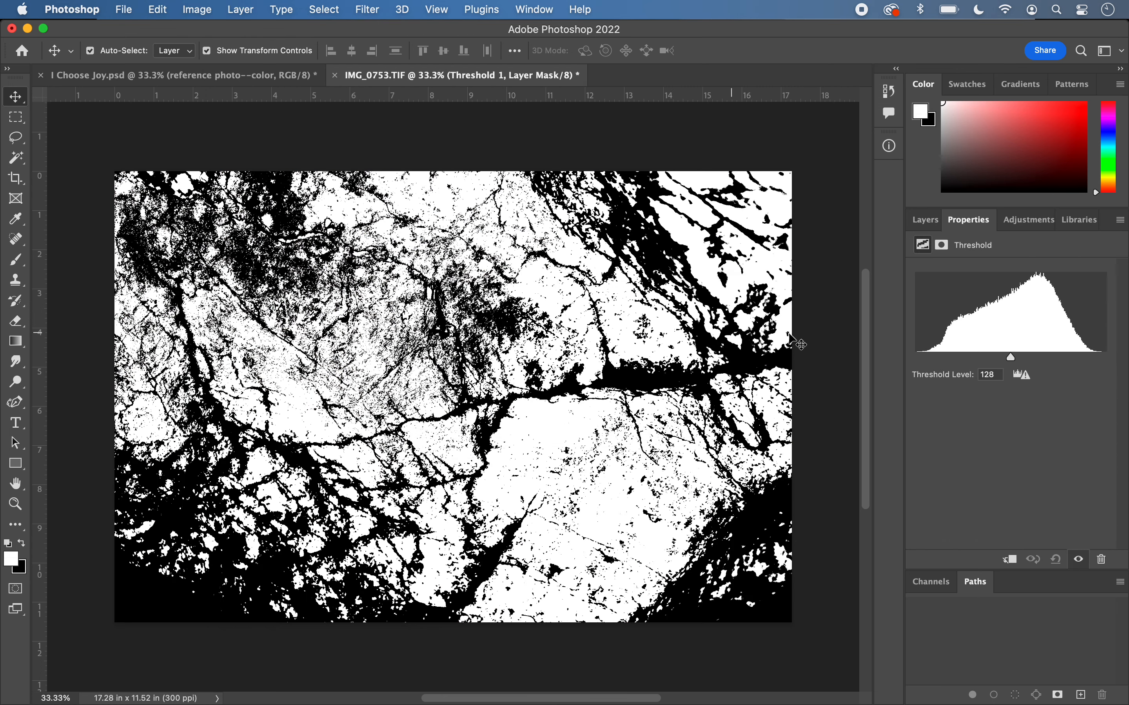
drag(1013, 359, 968, 358)
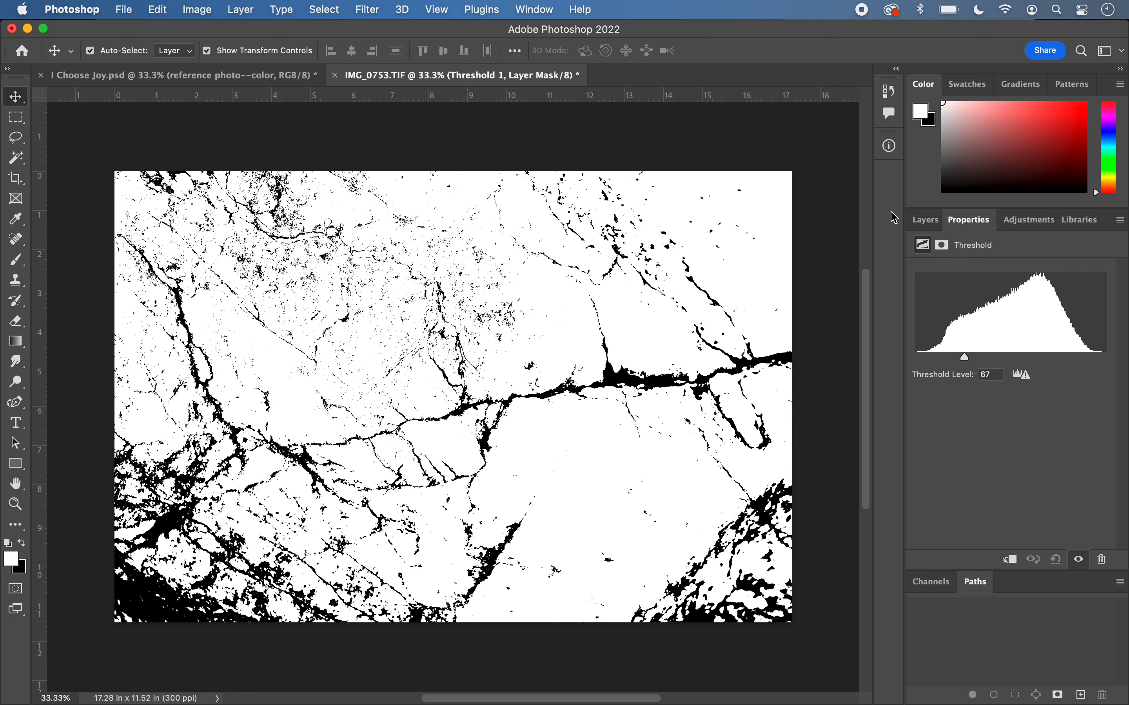
- Flatten the threshold adjustment and the rock photo into a single Background layer
click(922, 225)
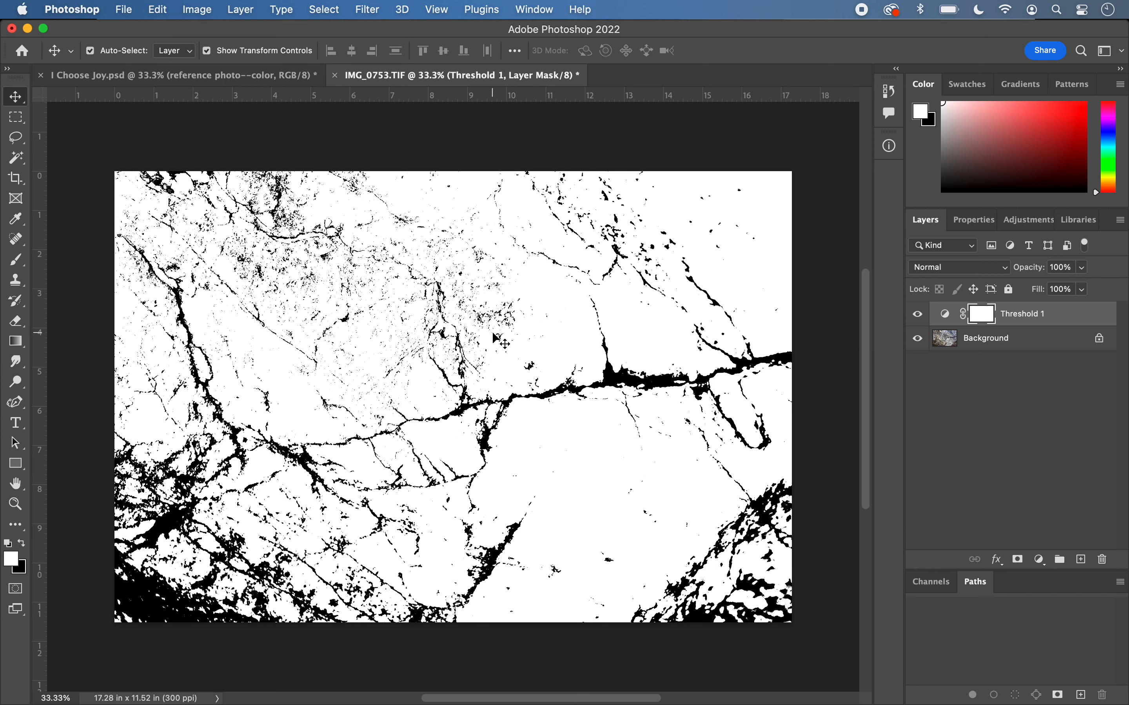
click(1122, 223)
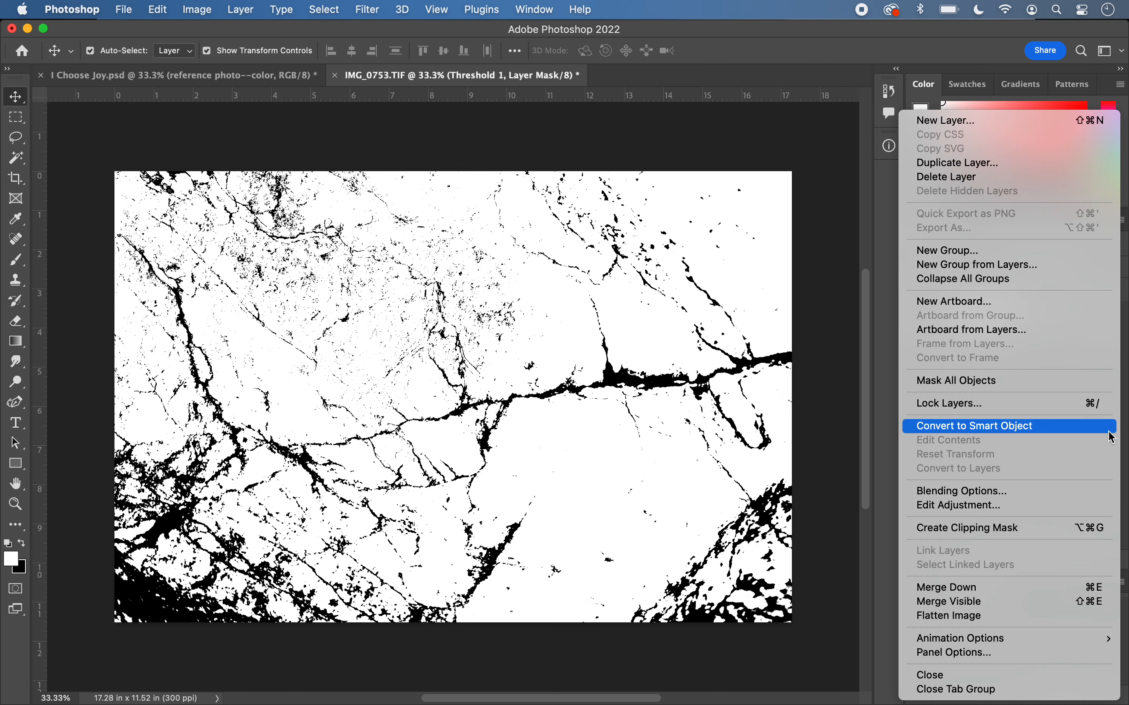
click(1082, 627)
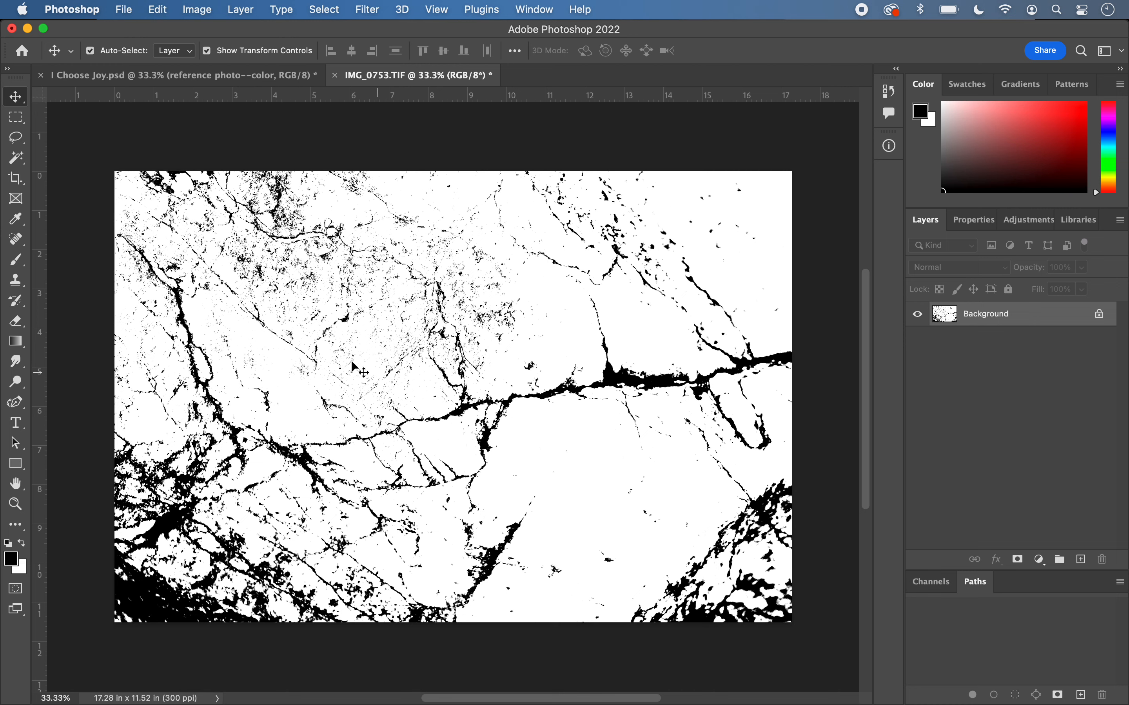
- Erase the fine black speckles across the upper middle of the rock texture with a 250 px Eraser
click(15, 327)
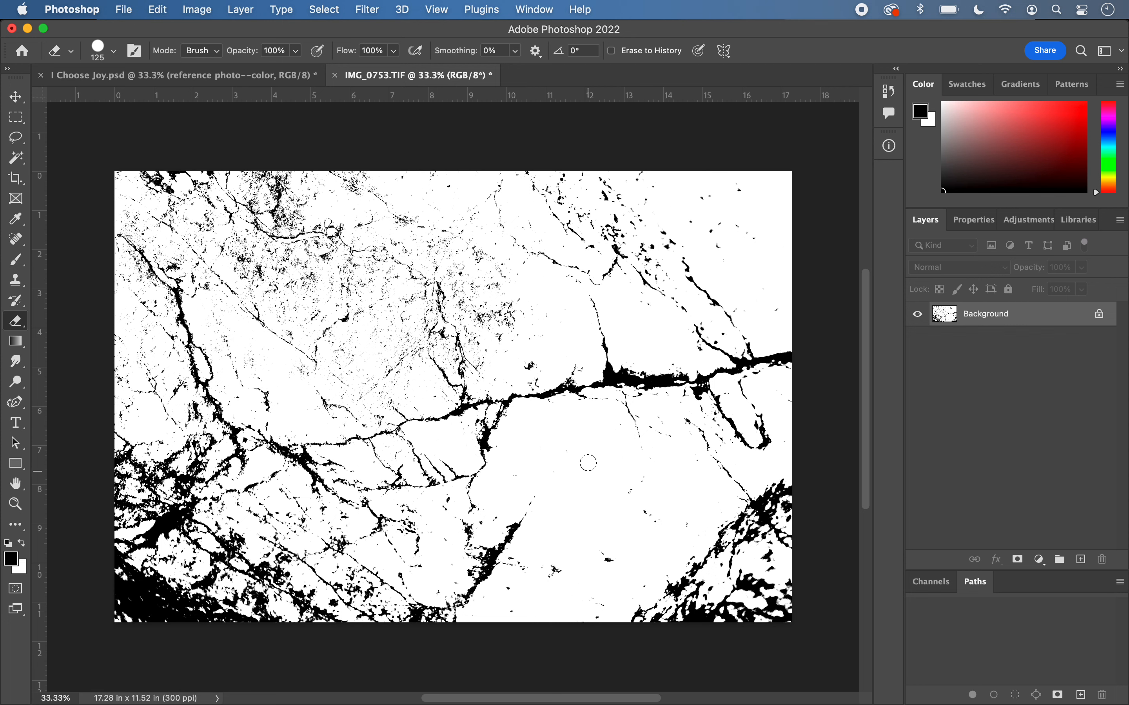
key(bracketright)
key(bracketright)
key(bracketright)
key(bracketright)
key(bracketright)
key(bracketright)
key(bracketright)
key(bracketleft)
key(bracketleft)
key(bracketleft)
key(bracketleft)
key(bracketleft)
key(bracketleft)
mouse_move(507, 318)
mouse_down()
mouse_move(466, 304)
mouse_move(462, 278)
mouse_move(408, 246)
mouse_move(441, 250)
mouse_move(495, 286)
mouse_up()
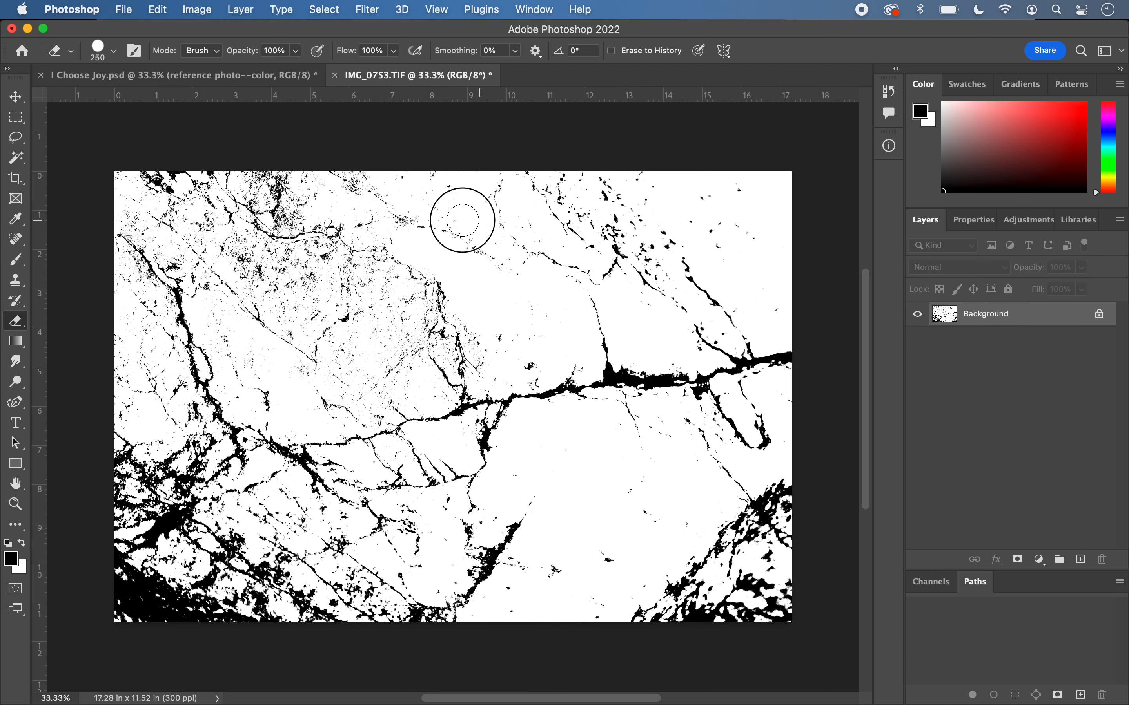
mouse_move(377, 286)
mouse_down()
mouse_move(280, 308)
mouse_move(241, 263)
mouse_move(248, 250)
mouse_move(305, 257)
mouse_move(302, 271)
mouse_move(343, 326)
mouse_move(341, 350)
mouse_move(363, 371)
mouse_move(361, 346)
mouse_move(393, 314)
mouse_move(391, 280)
mouse_move(390, 326)
mouse_up()
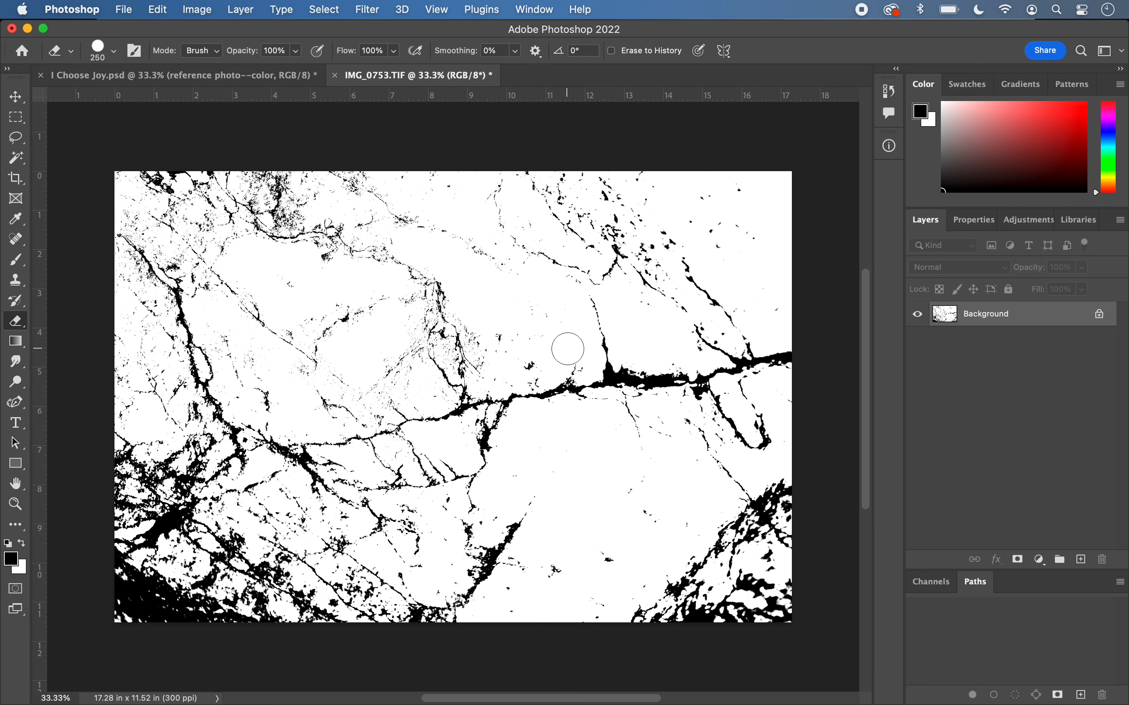
- Clean up the remaining speckles in the upper-left area and beside the central crack with a smaller Eraser of 125 px
key(bracketleft)
key(bracketleft)
key(bracketleft)
key(bracketleft)
mouse_move(199, 235)
mouse_down()
mouse_move(209, 222)
mouse_move(176, 211)
mouse_move(136, 233)
mouse_move(159, 250)
mouse_move(159, 264)
mouse_move(128, 263)
mouse_move(154, 293)
mouse_up()
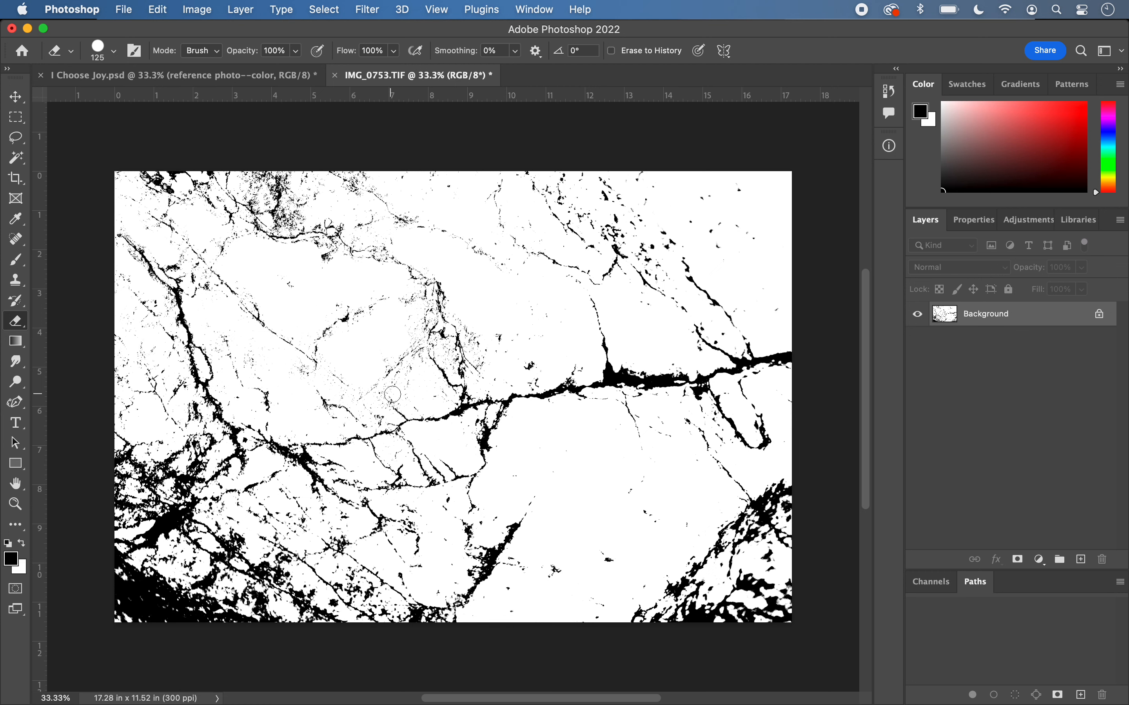
drag(296, 220, 247, 175)
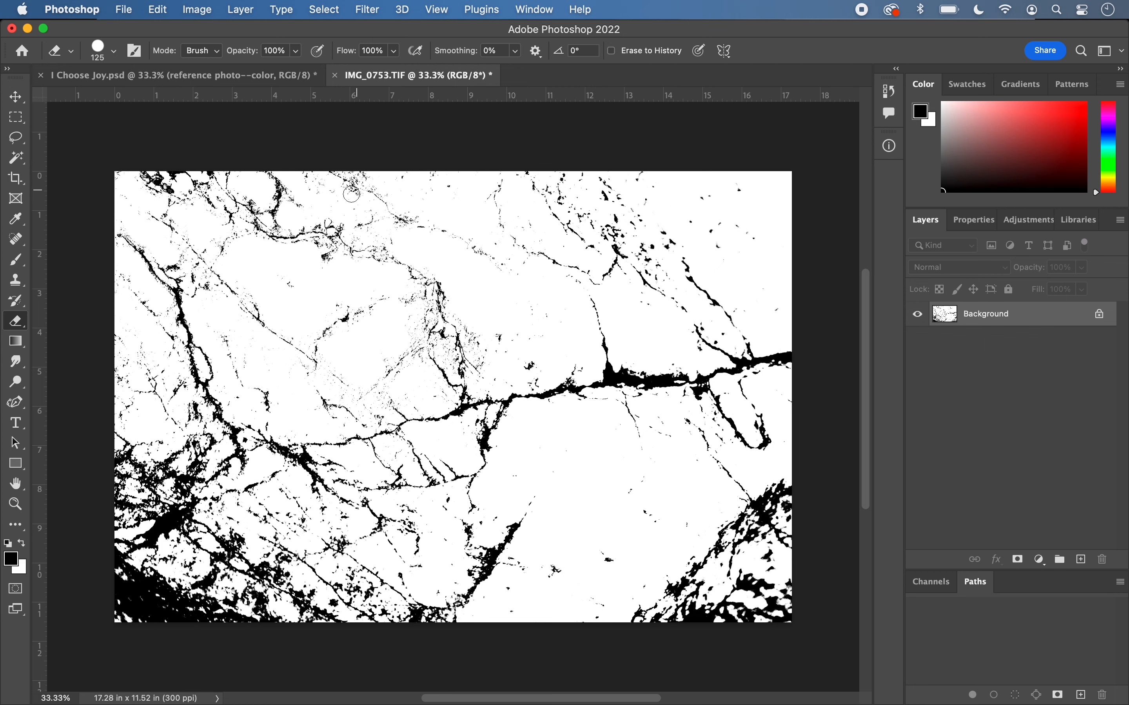
drag(332, 190, 353, 193)
drag(444, 345, 450, 367)
- Check the rock texture's dimensions and resolution in Image Size without changing them
click(197, 10)
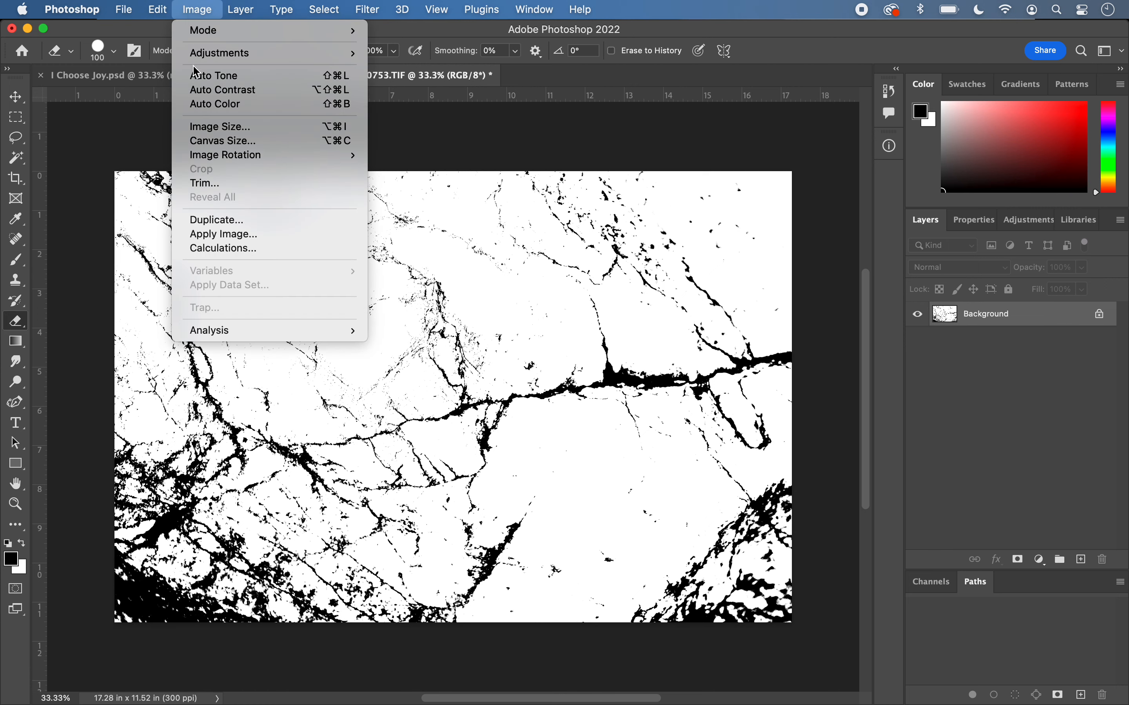
click(210, 127)
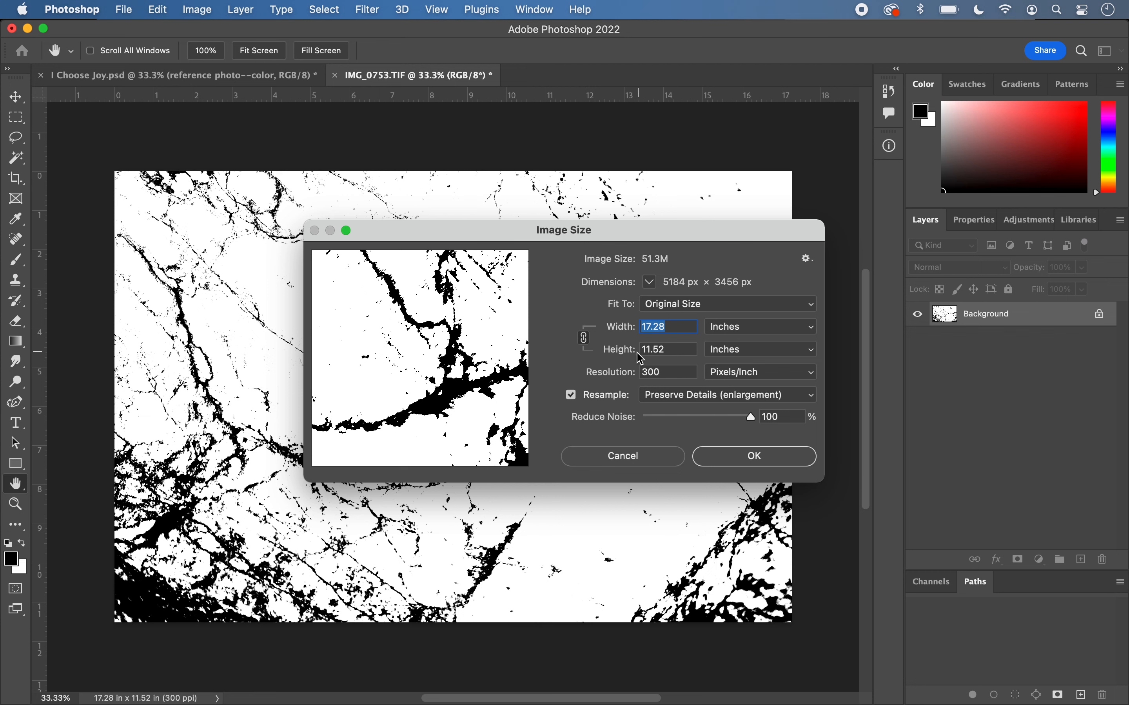
click(714, 463)
key(e)
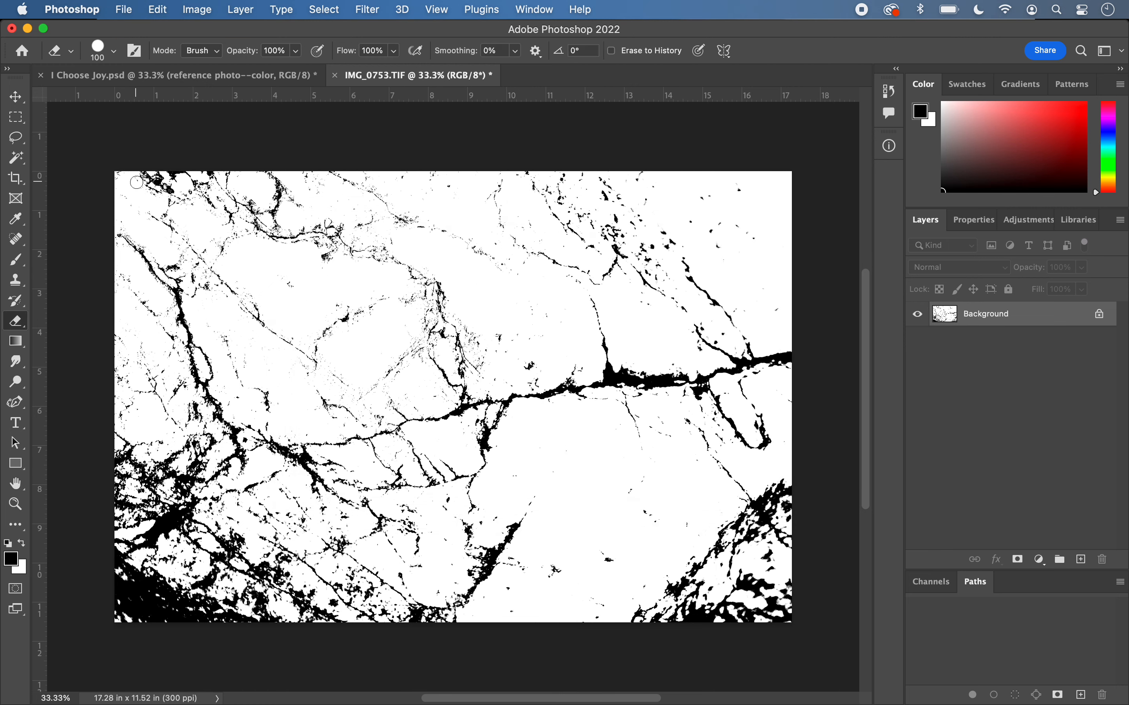
- Start the Crop tool on the rock texture with the W x H x Resolution preset
click(17, 183)
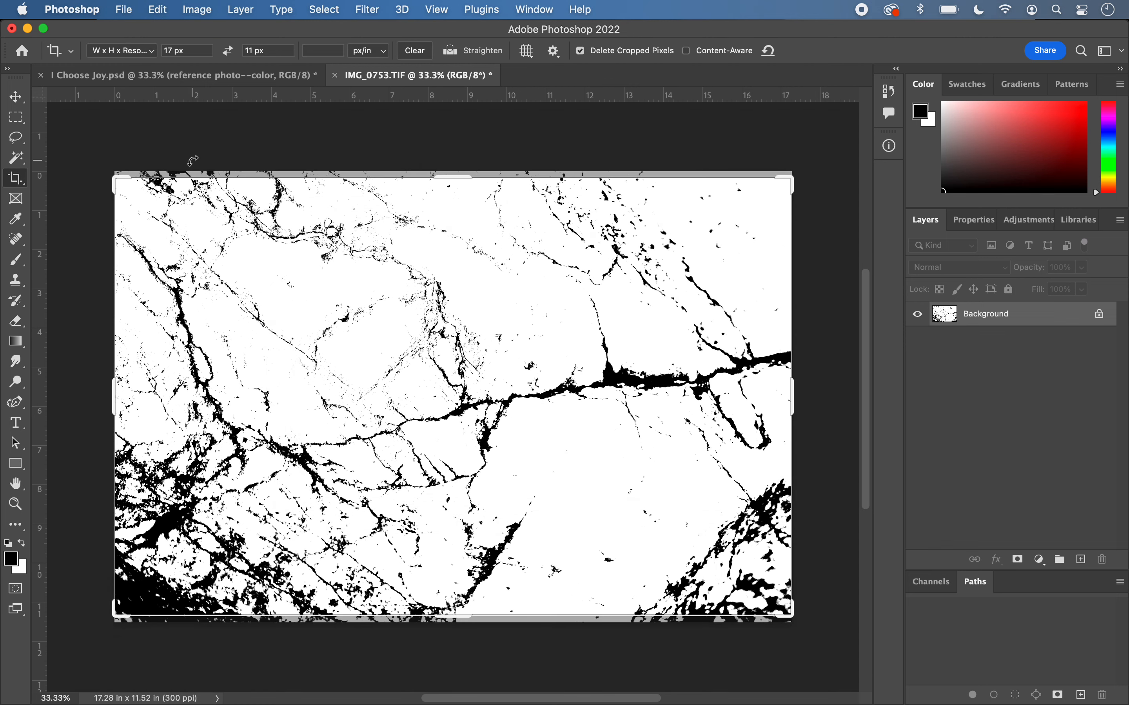
click(126, 53)
click(126, 39)
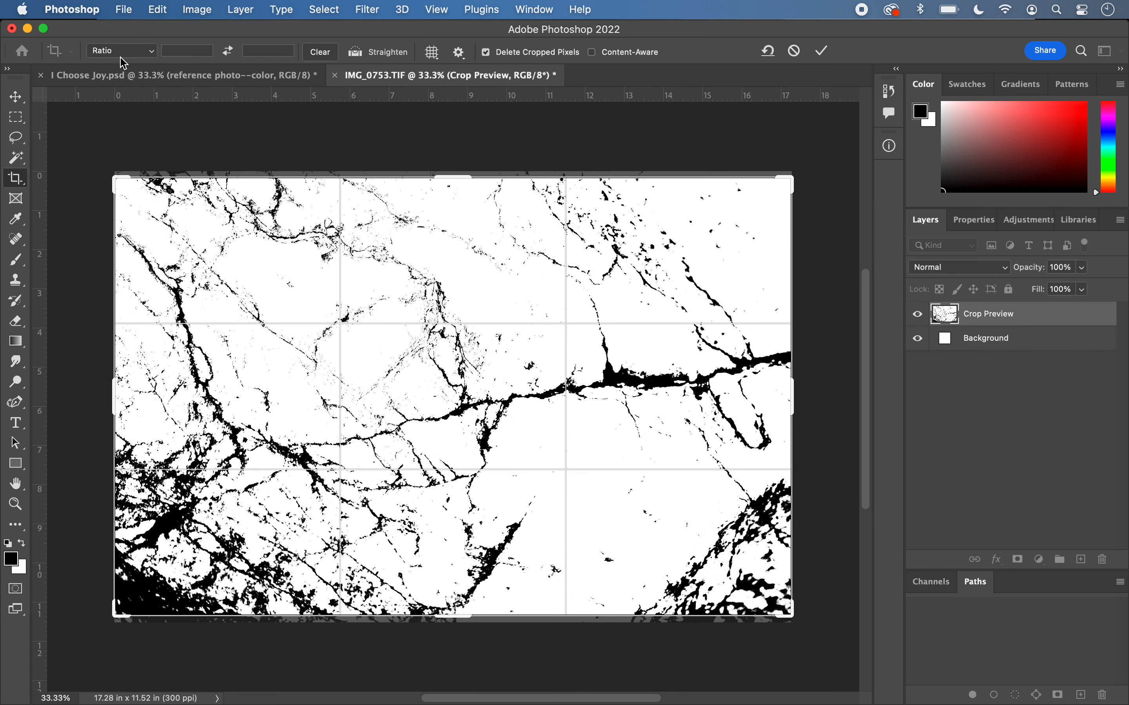
click(122, 52)
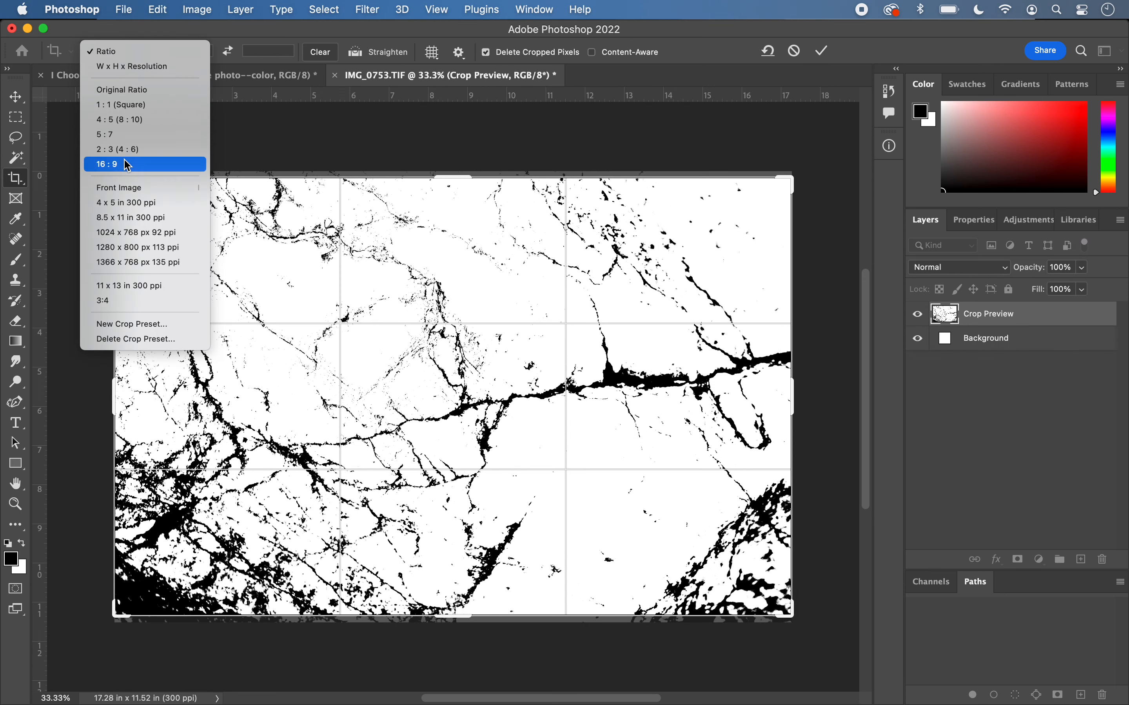
click(140, 68)
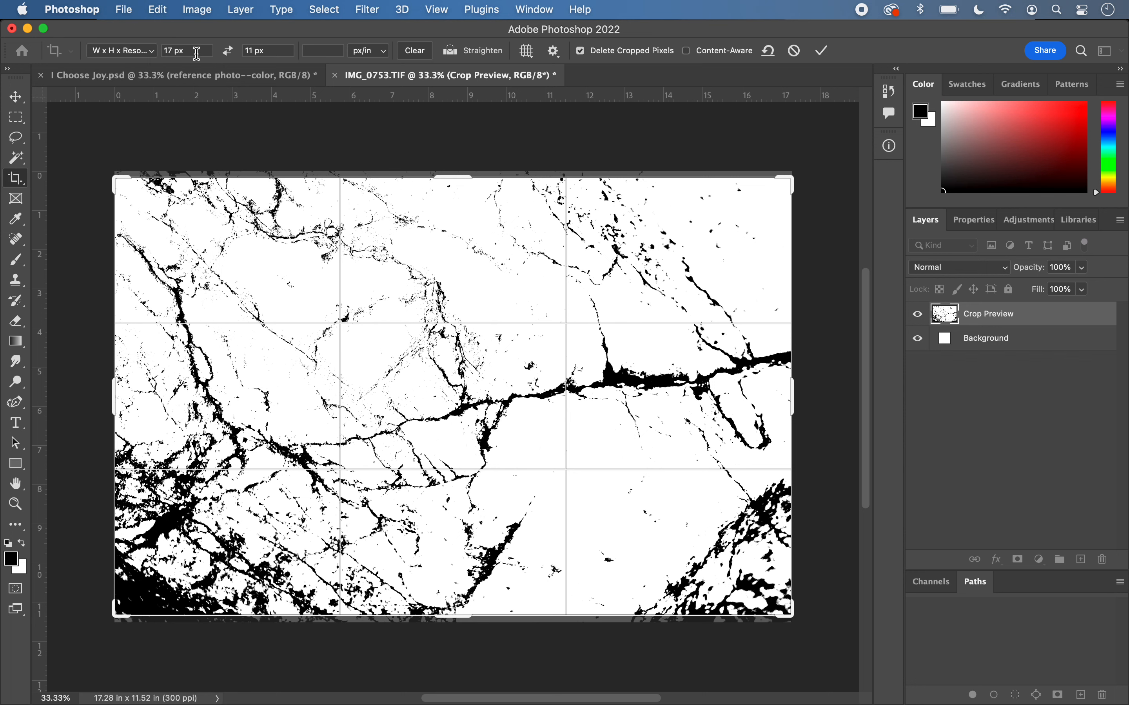
- Set the crop dimensions to 11 in wide and 17 in high
drag(196, 53, 155, 53)
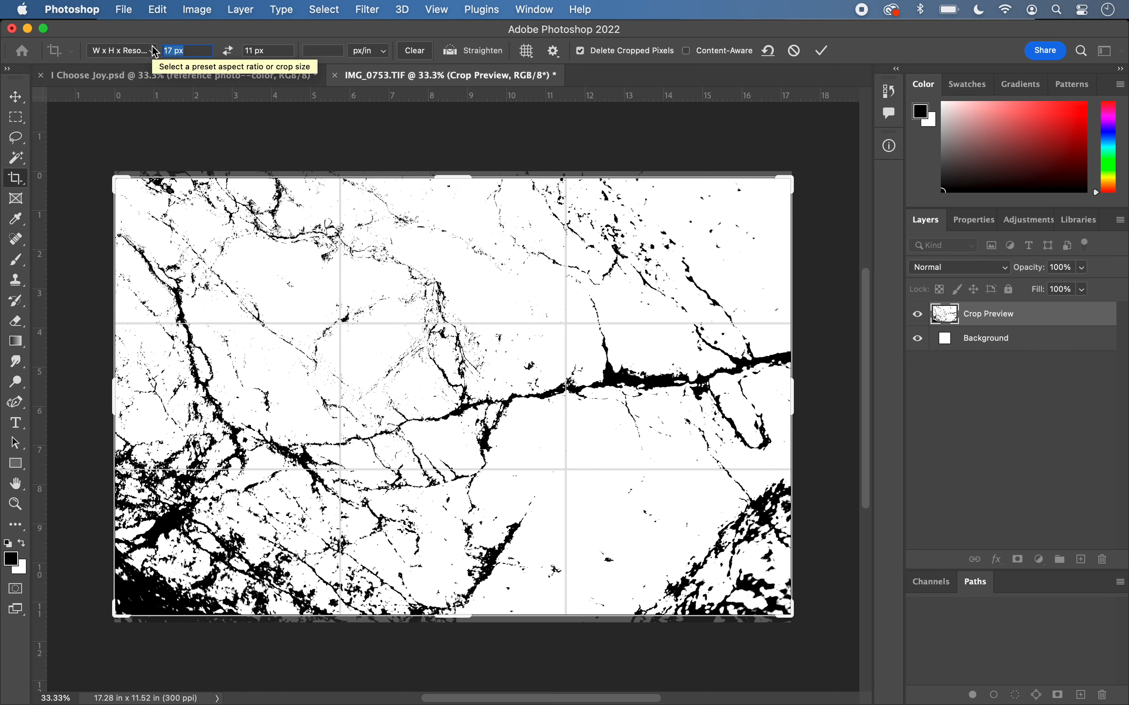
text(1)
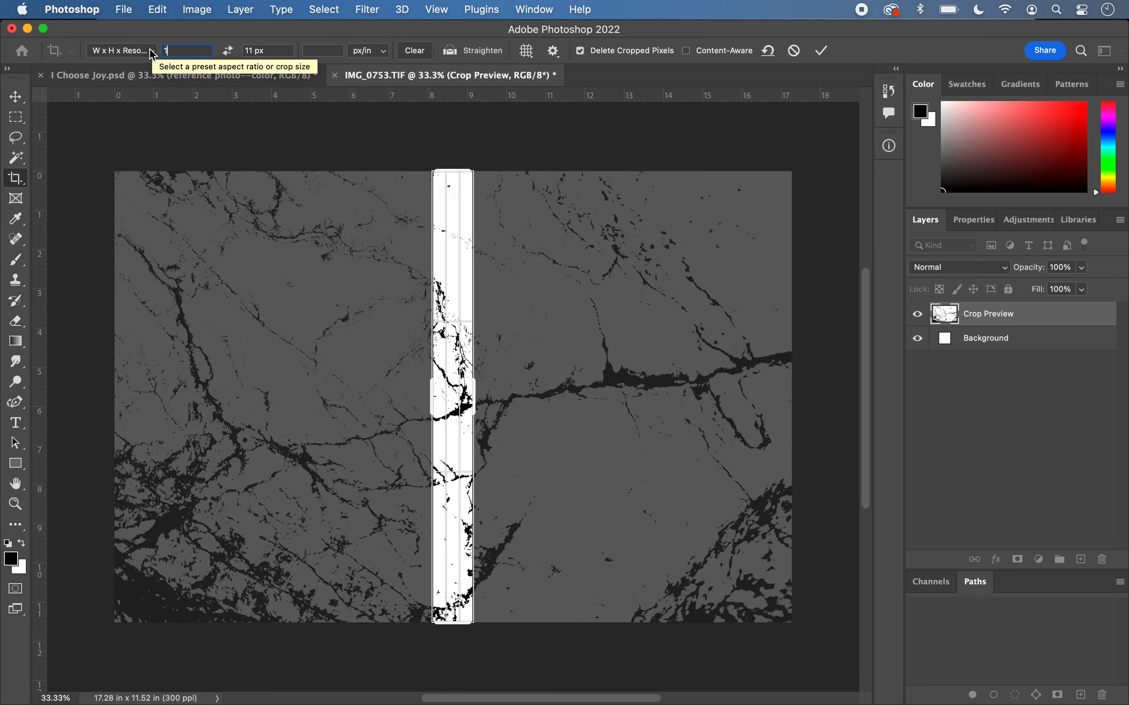
text(1 i)
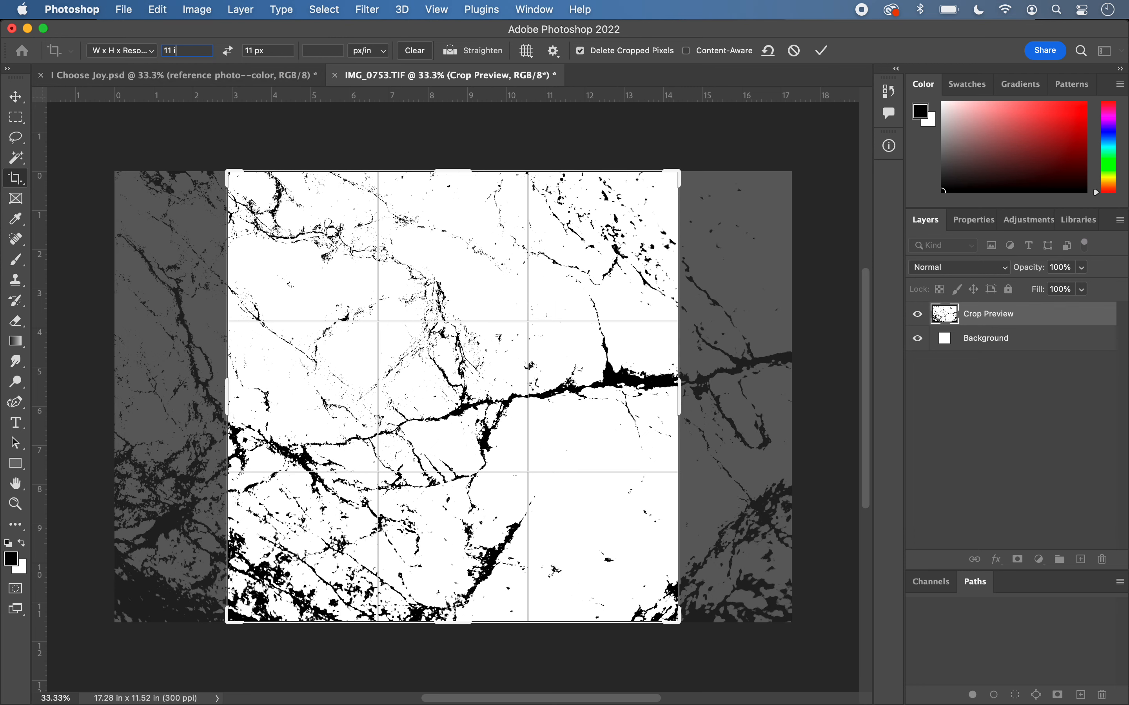
text(n)
key(Tab)
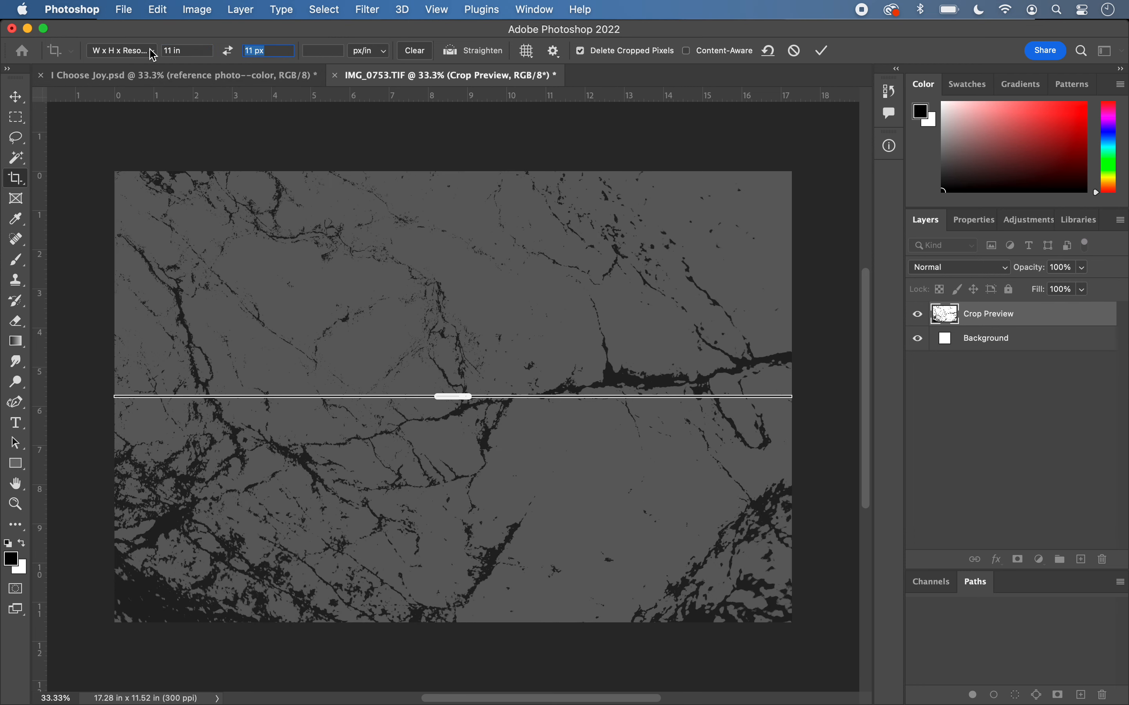
text(17)
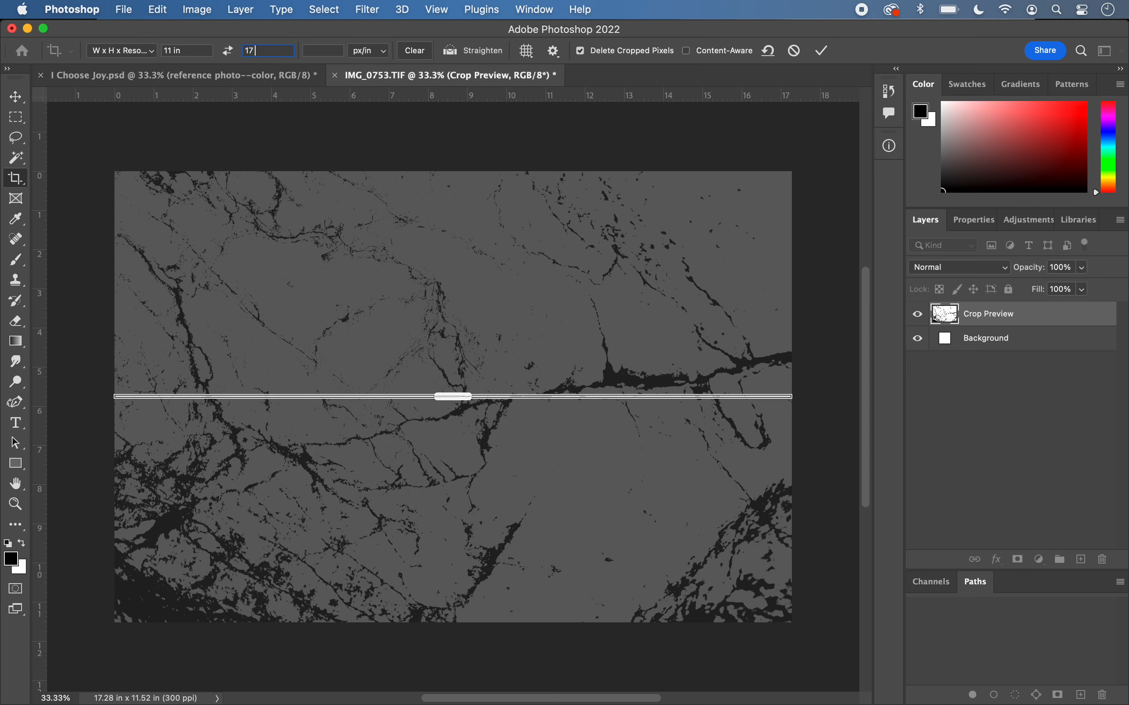
text( in)
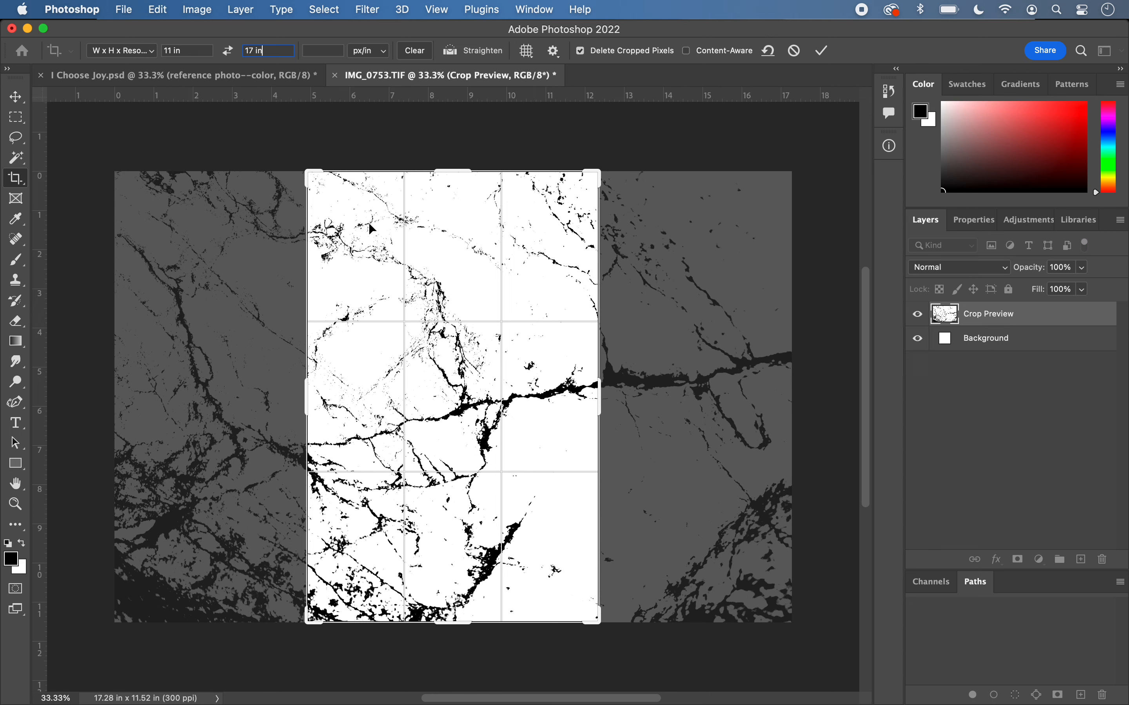
- Swap the crop to landscape, 17 in by 11 in, and crop the texture at 300 px/in
click(228, 51)
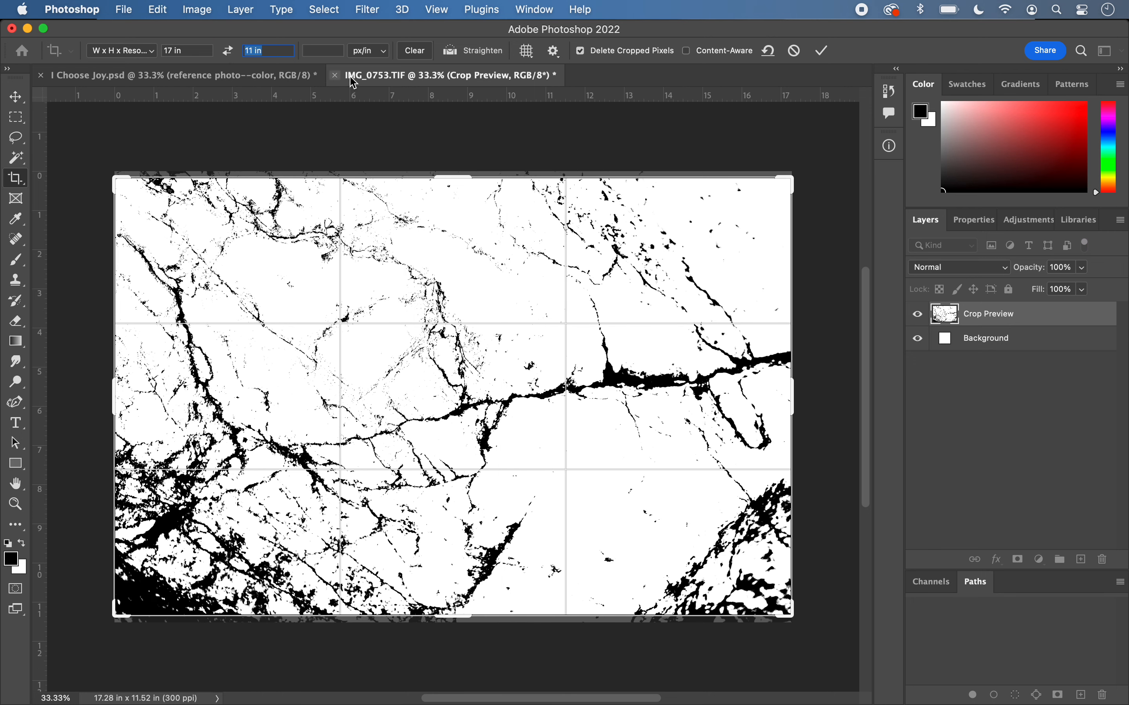
click(333, 51)
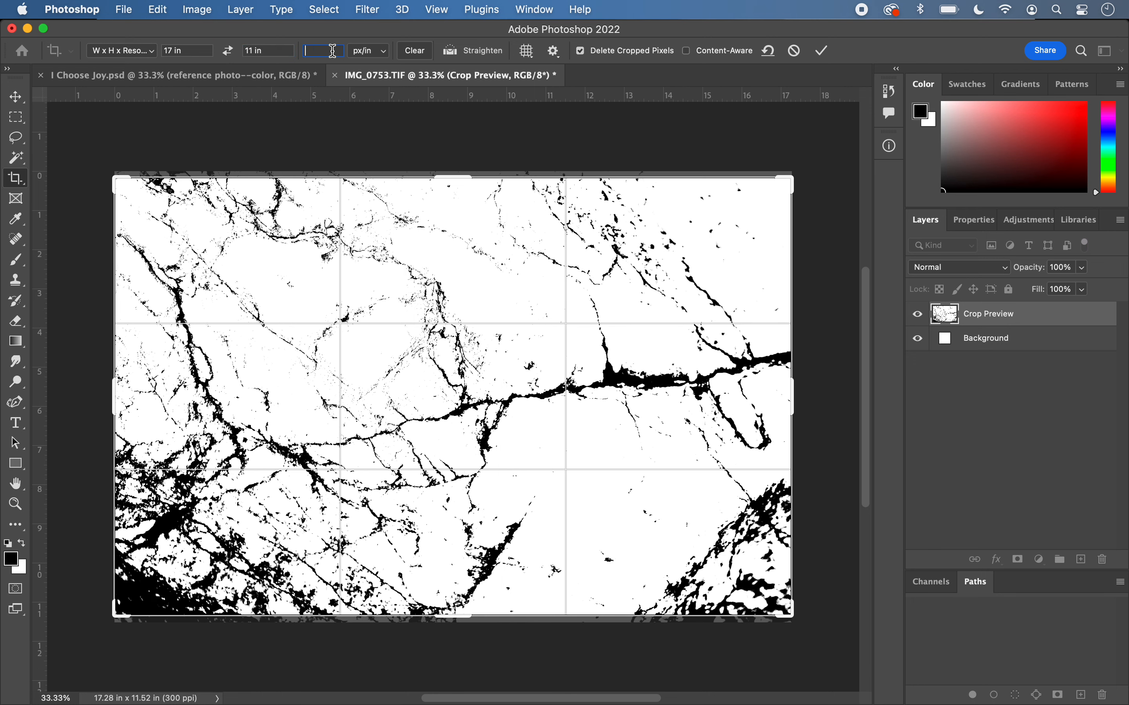
text(300)
key(Return)
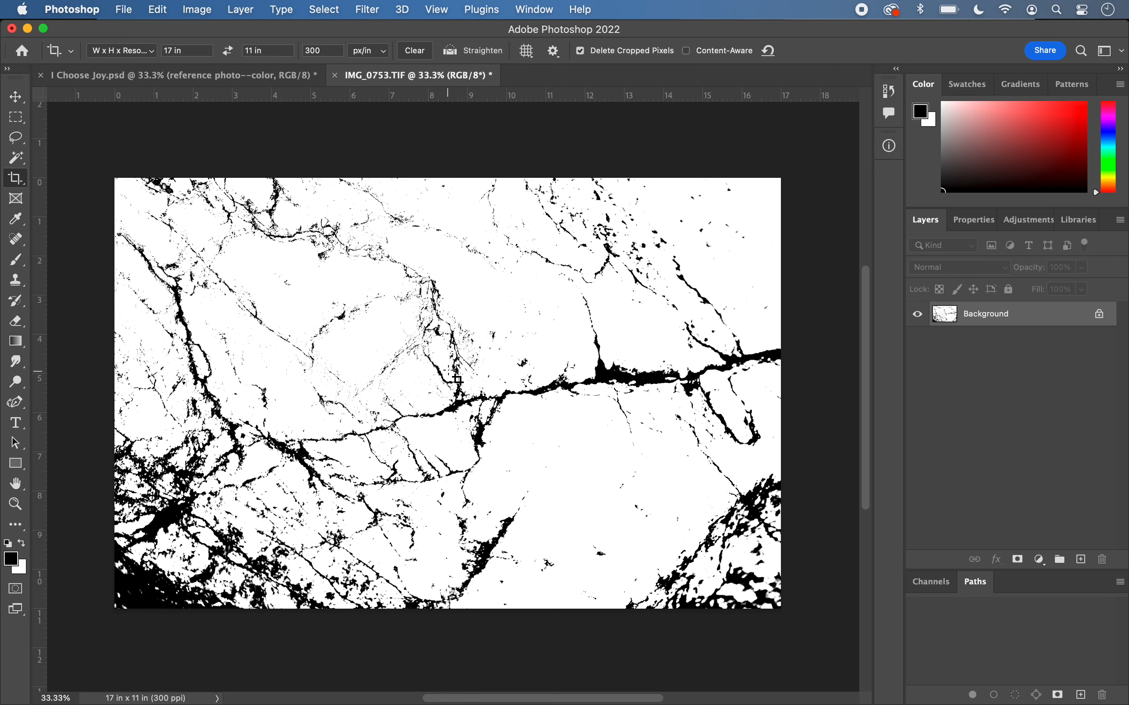
- Copy the whole cropped texture and paste it directly above the Background layer in I Choose Joy.psd
key(super+a)
key(super+c)
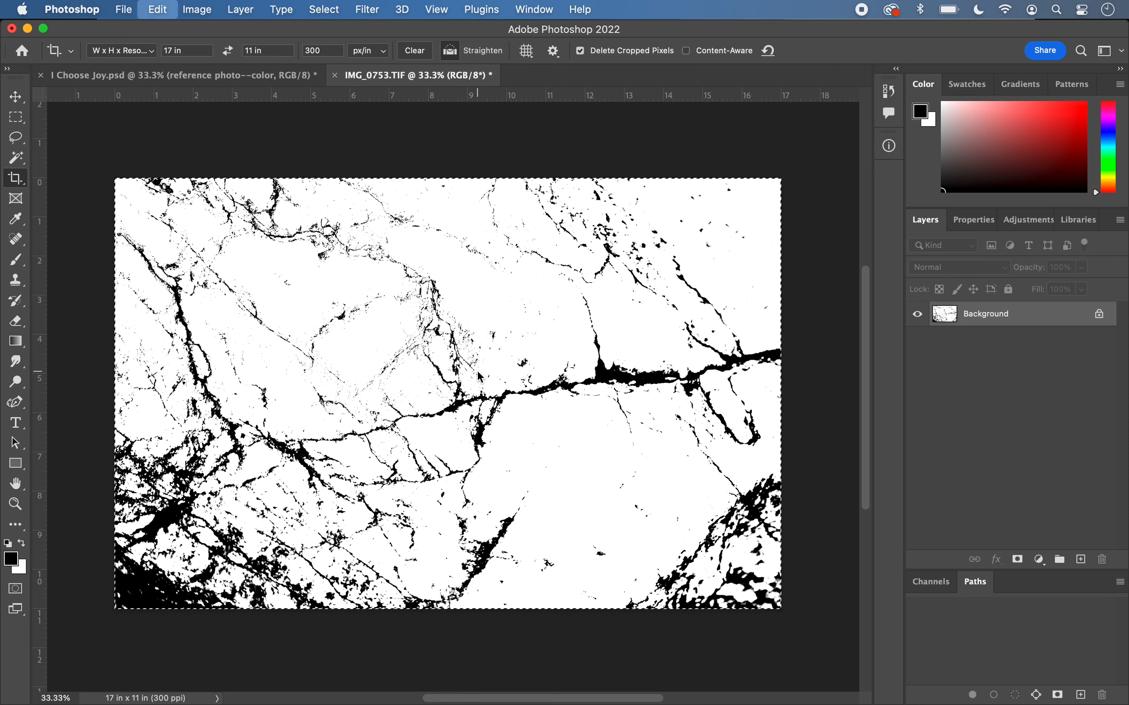
click(228, 82)
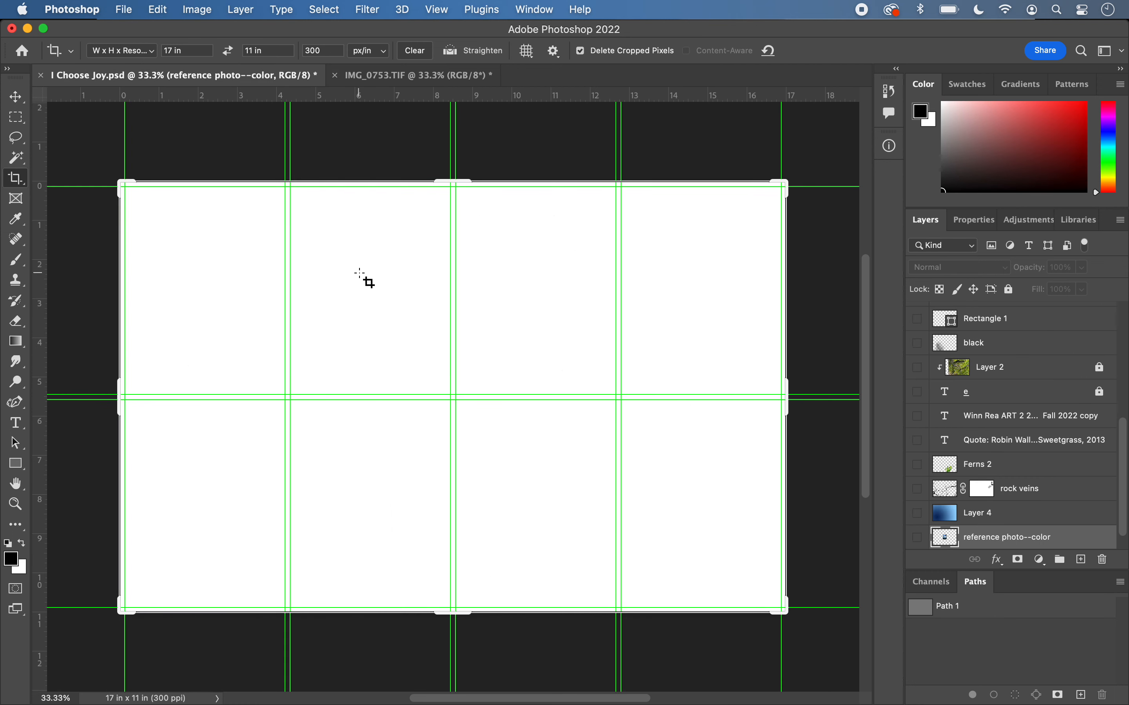
scroll(984, 532, down, 1)
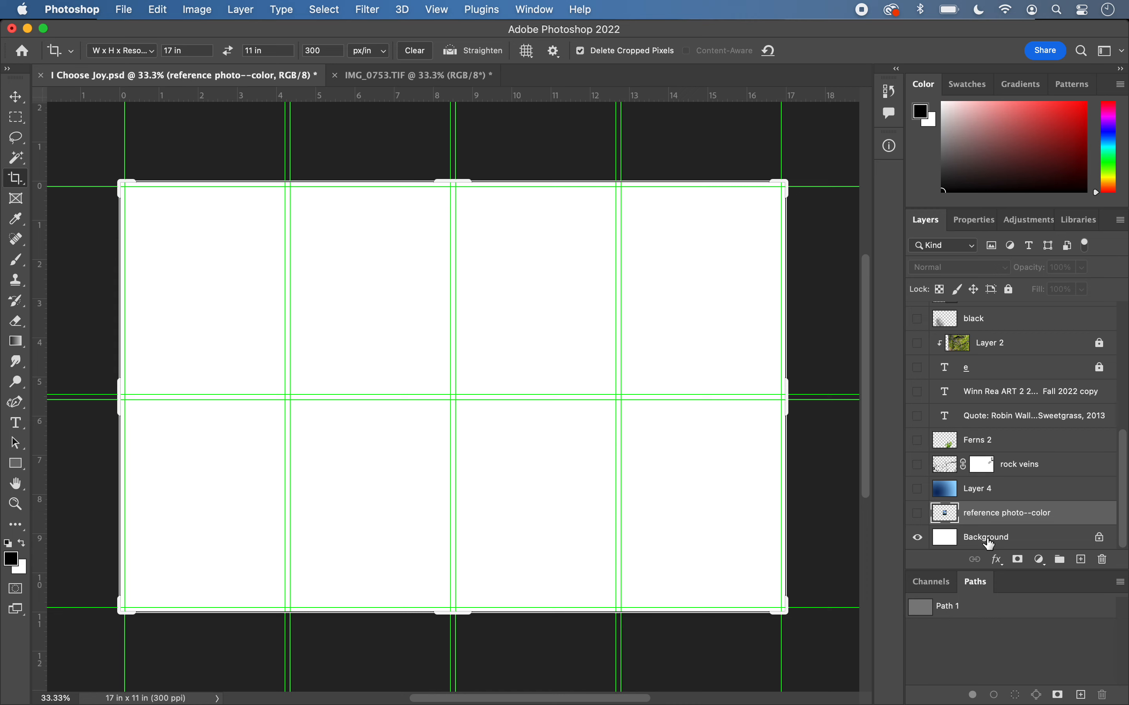
click(991, 544)
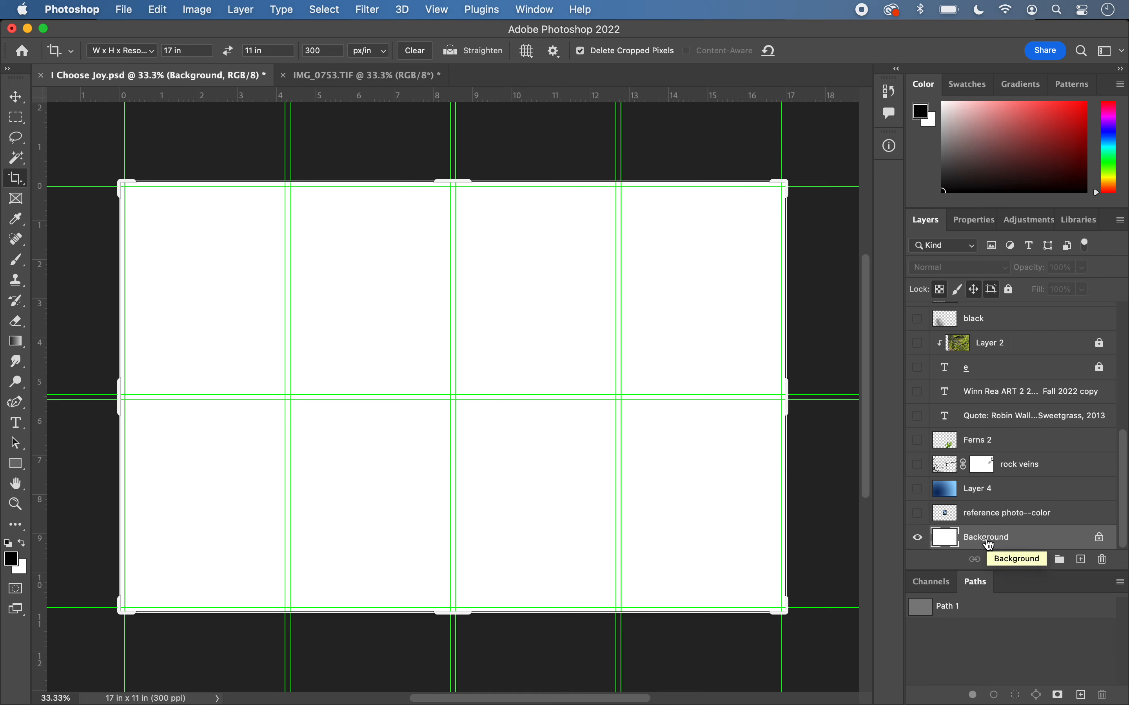
key(super+v)
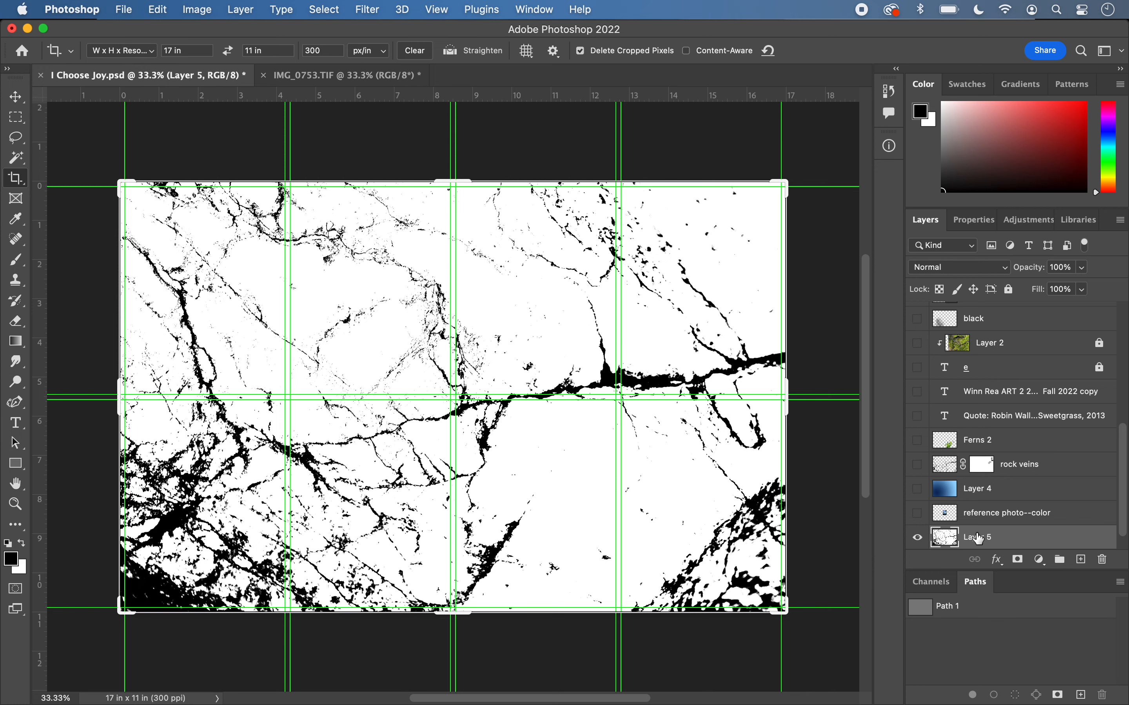
double_click(981, 539)
- Rotate the entire I Choose Joy.psd canvas by 180°
click(198, 9)
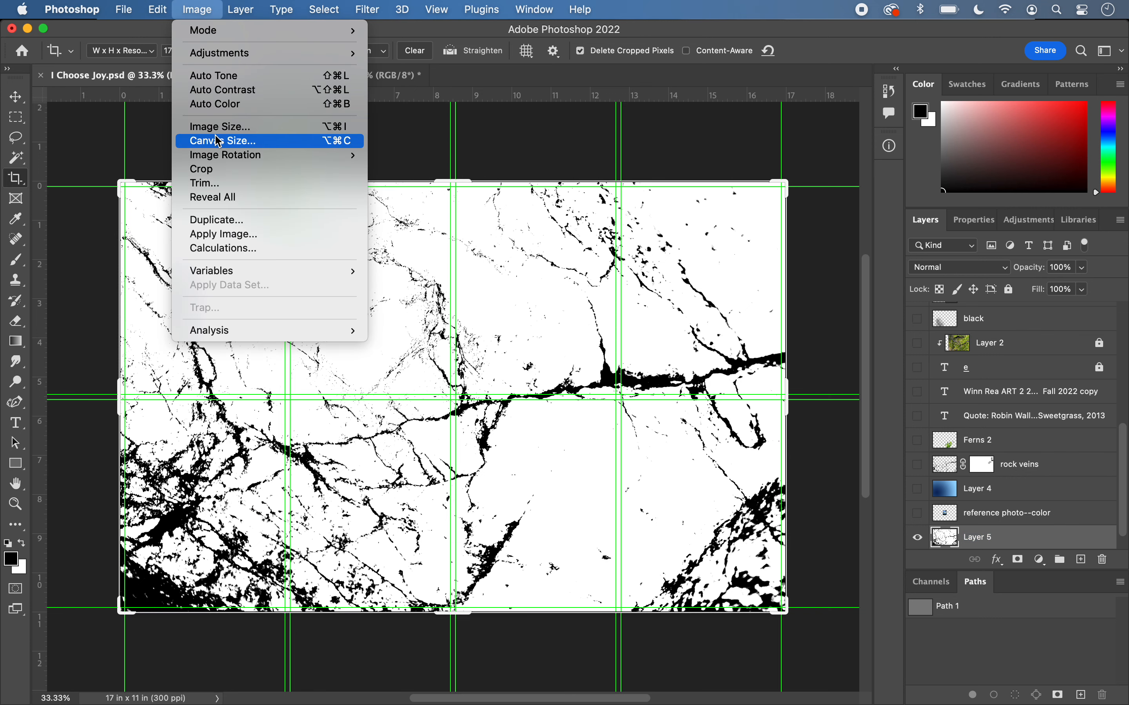
mouse_move(217, 161)
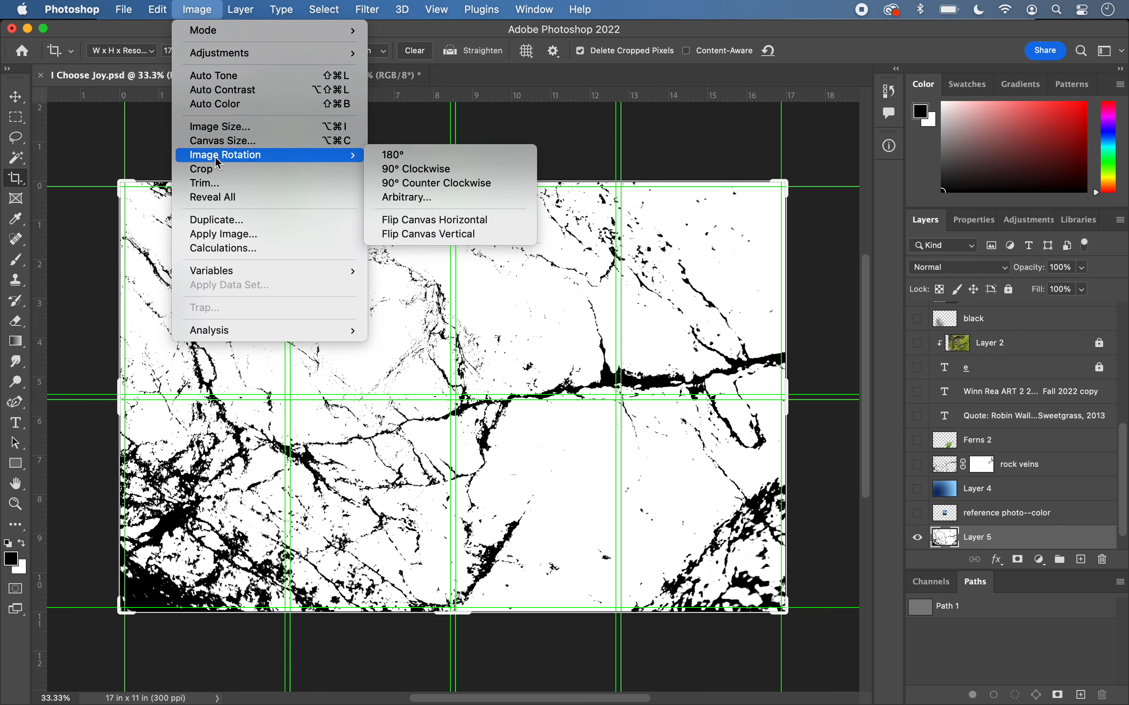
click(410, 157)
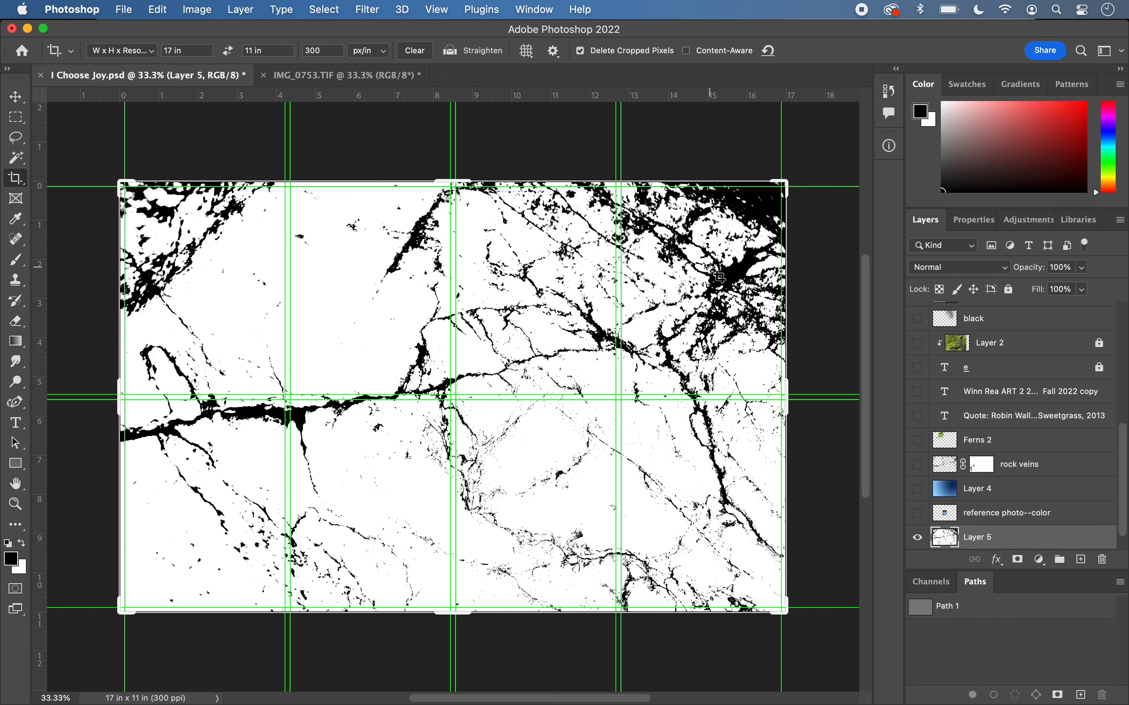
click(198, 10)
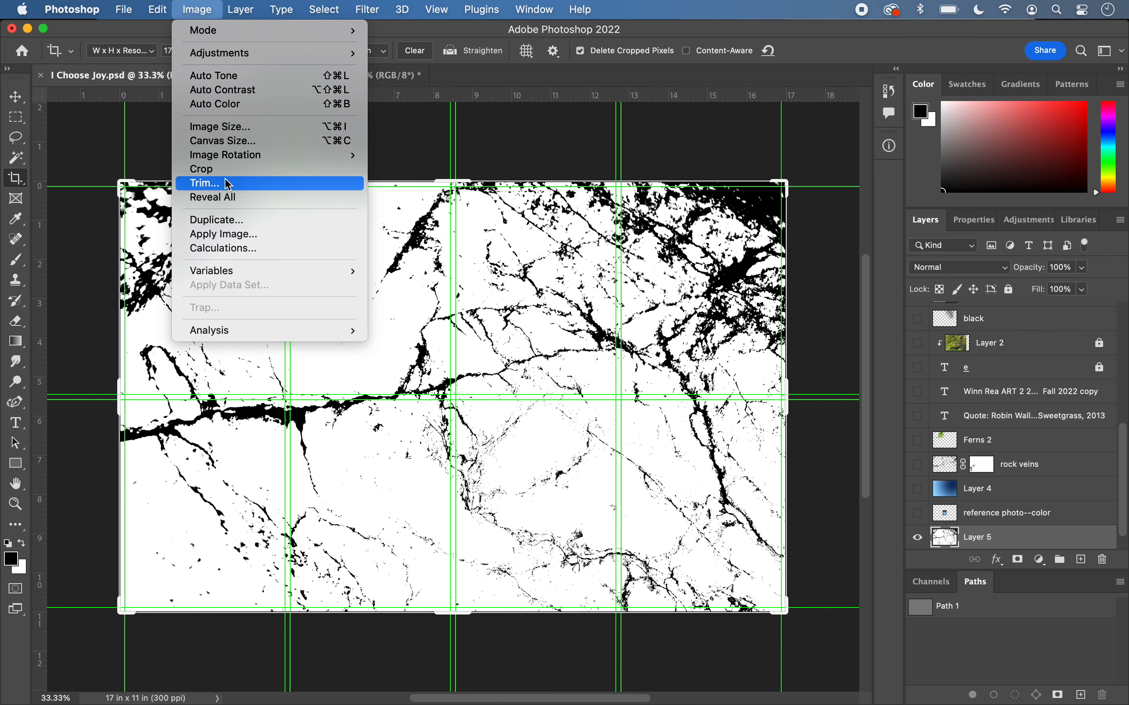